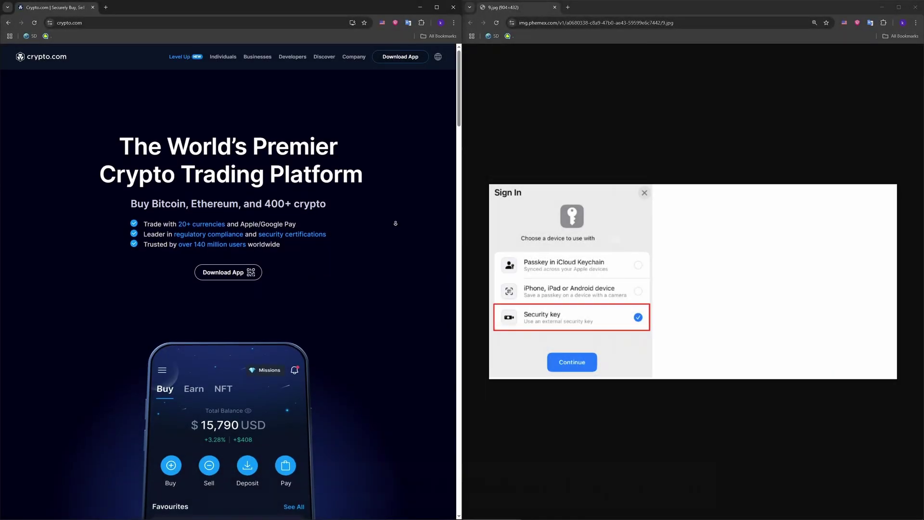
scroll(396, 223, "down", 1)
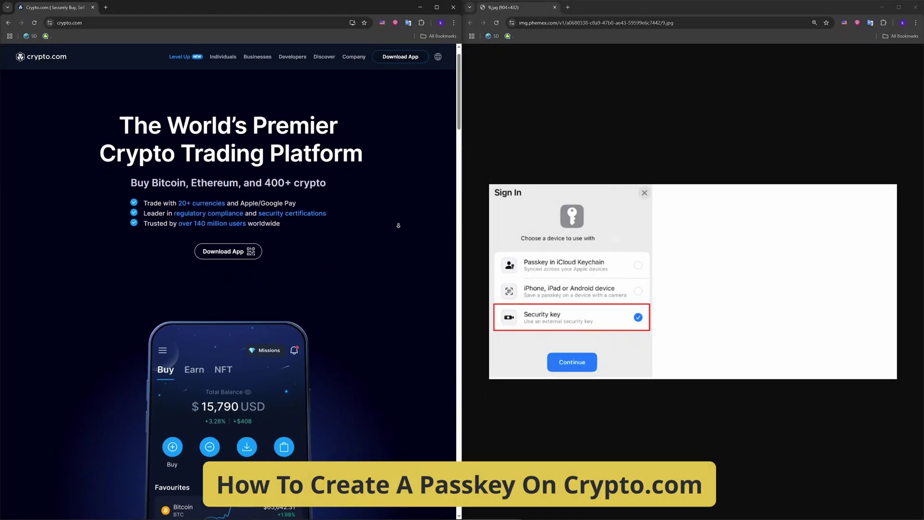
scroll(397, 226, "down", 2)
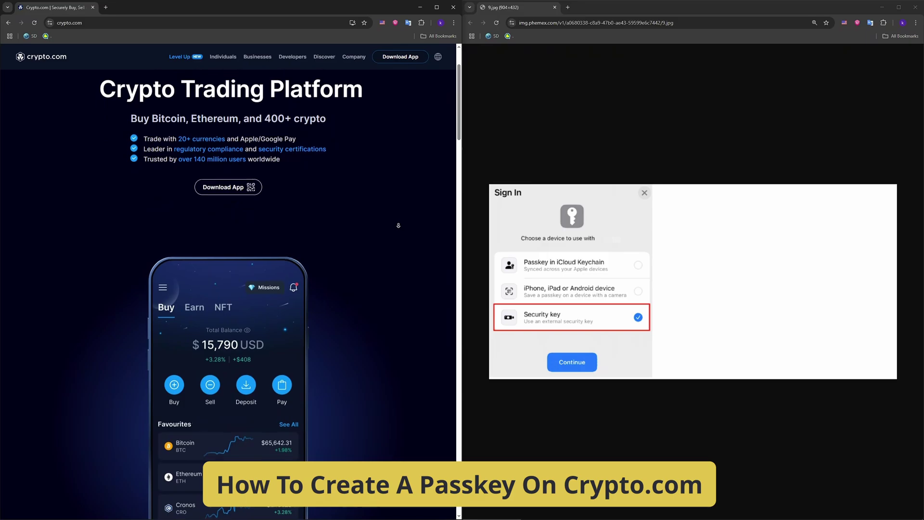
scroll(398, 225, "down", 1)
scroll(398, 225, "down", 1)
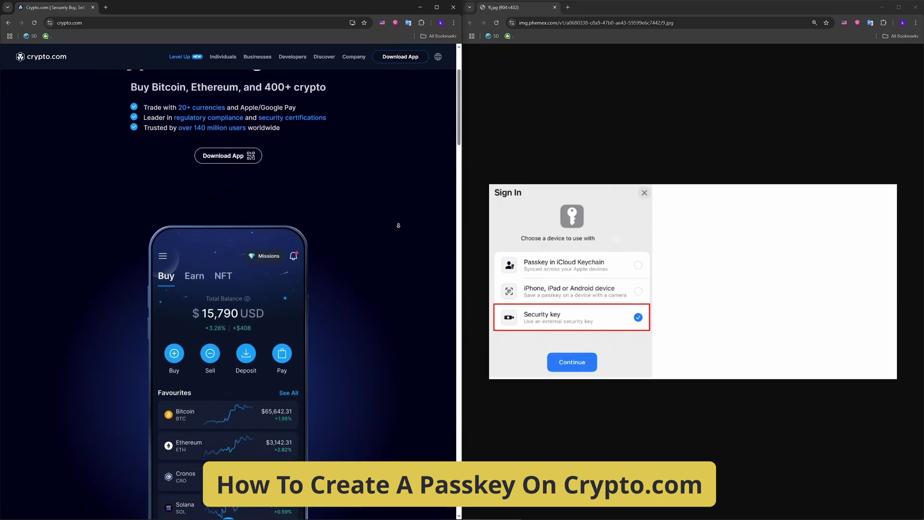
scroll(398, 225, "down", 1)
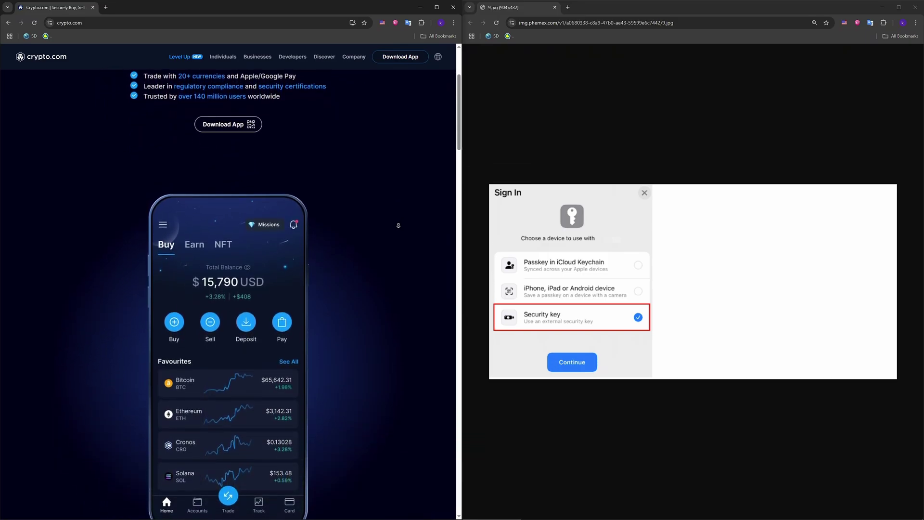
scroll(398, 225, "down", 2)
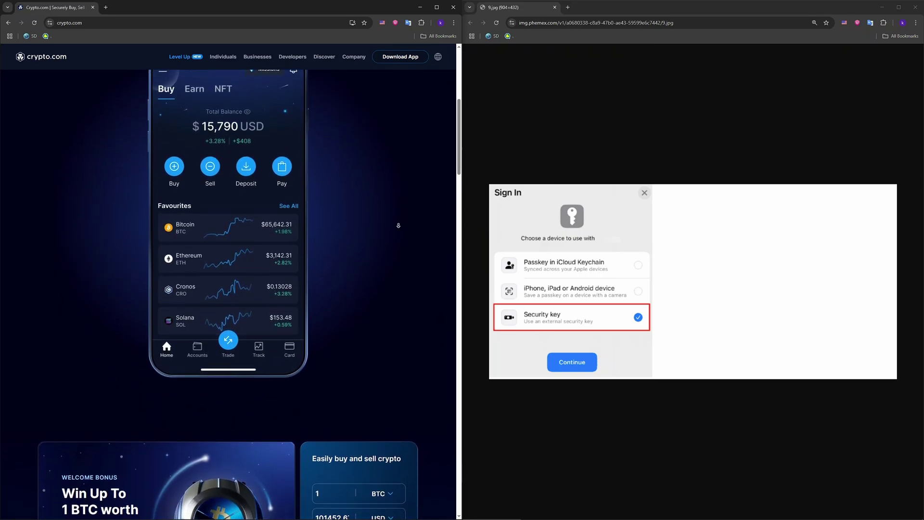
scroll(398, 225, "down", 1)
scroll(397, 225, "down", 1)
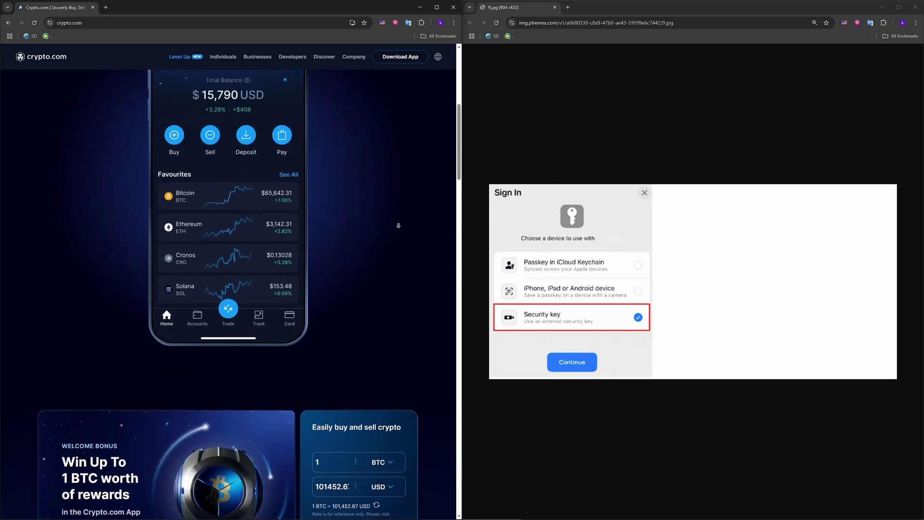
scroll(398, 226, "down", 1)
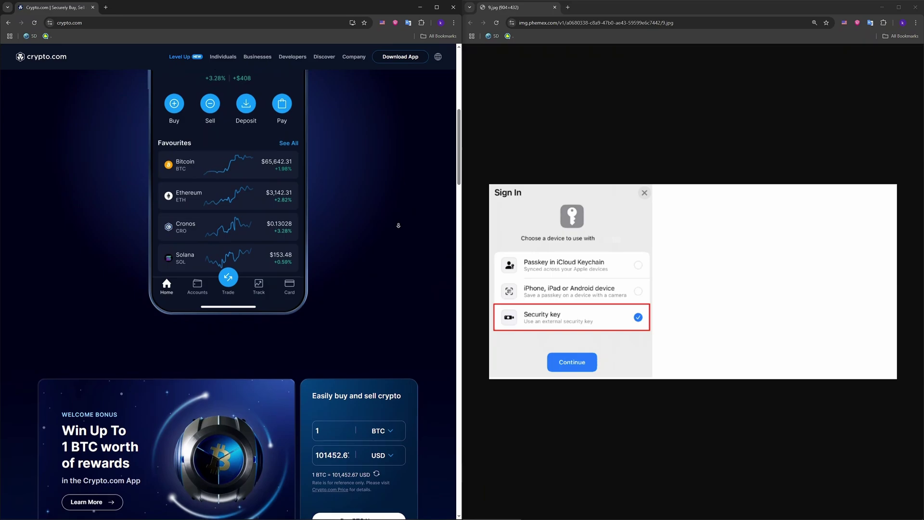
scroll(398, 226, "down", 1)
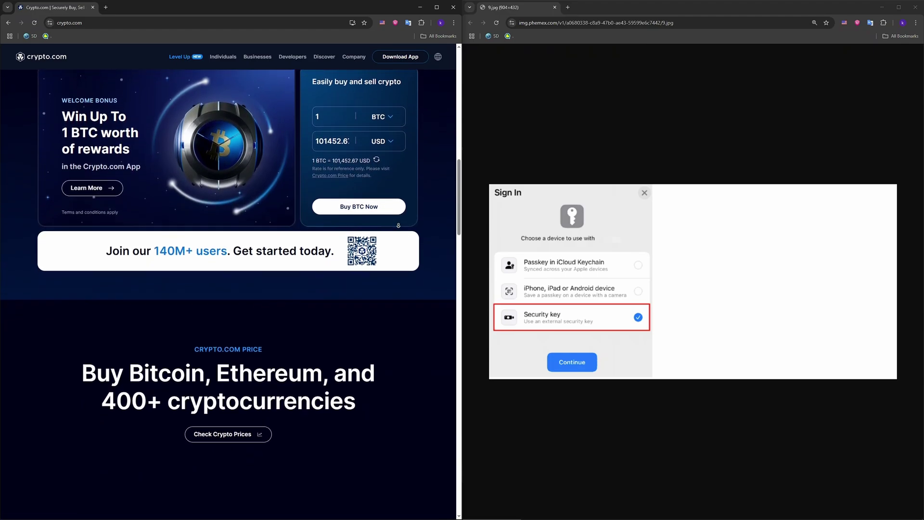
scroll(397, 226, "down", 2)
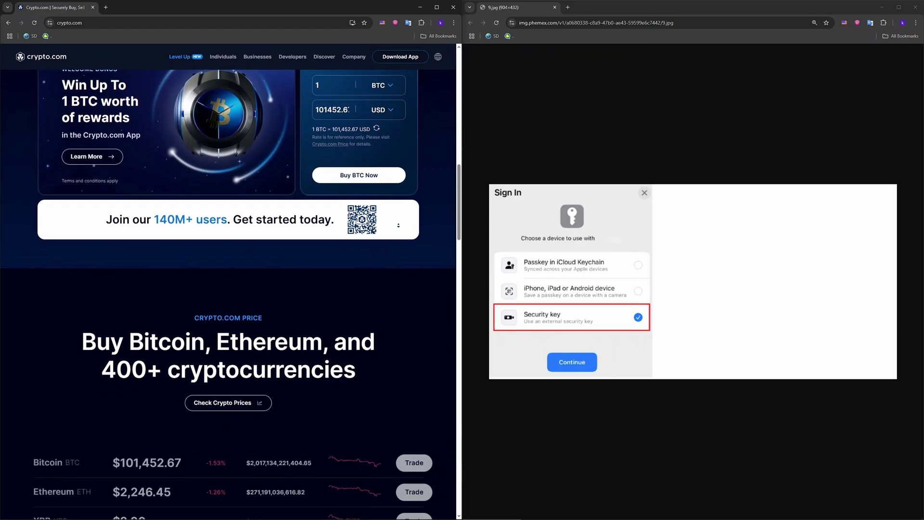
scroll(397, 226, "down", 2)
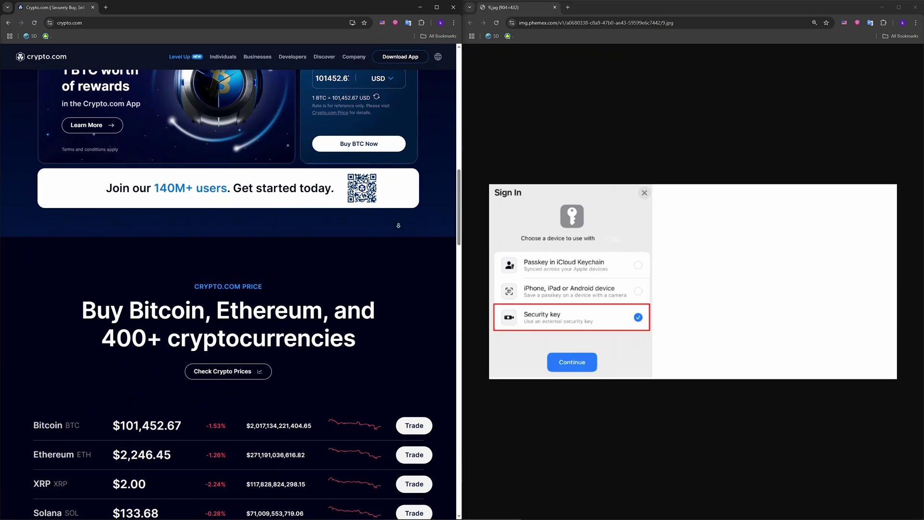
scroll(398, 226, "down", 1)
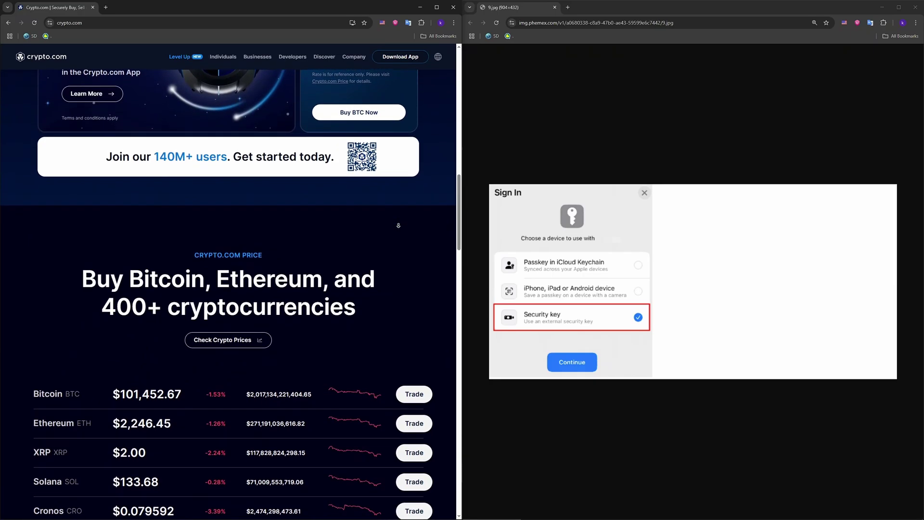
scroll(398, 226, "down", 1)
scroll(398, 226, "down", 1)
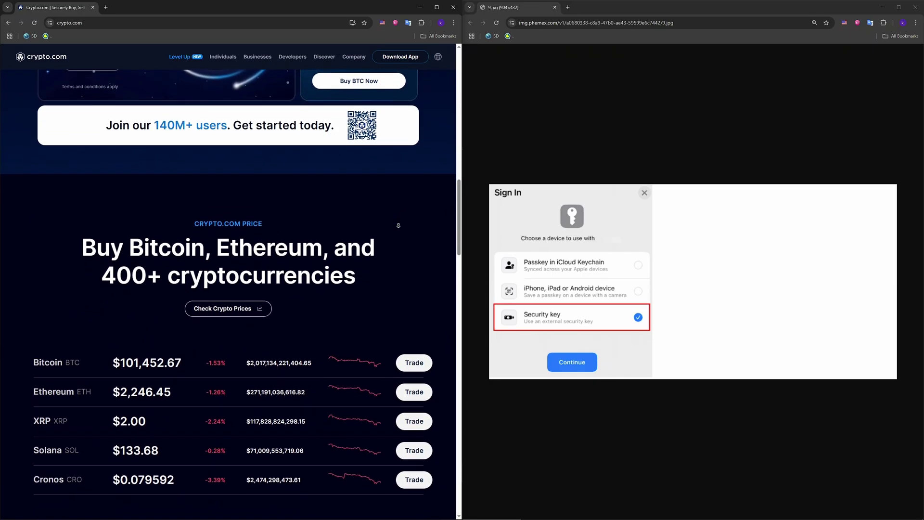
scroll(398, 226, "down", 1)
scroll(398, 226, "down", 1)
scroll(398, 226, "down", 1)
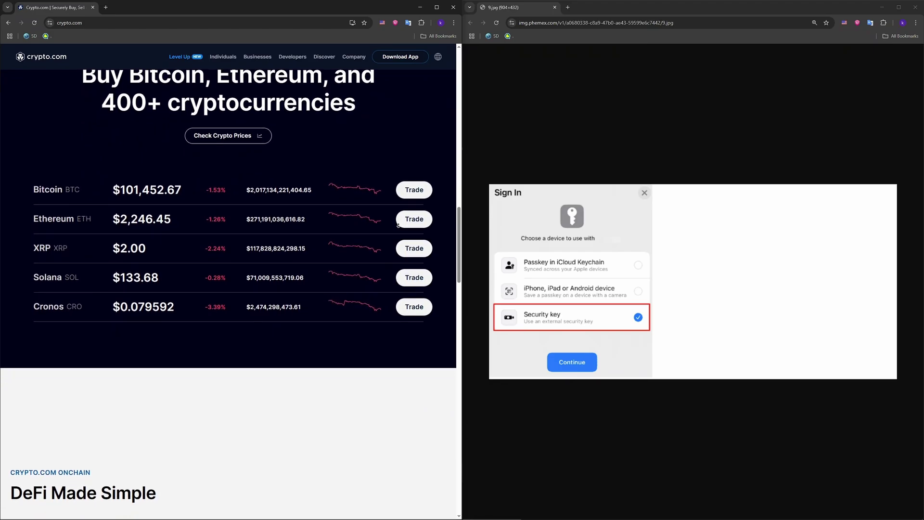
scroll(398, 226, "down", 1)
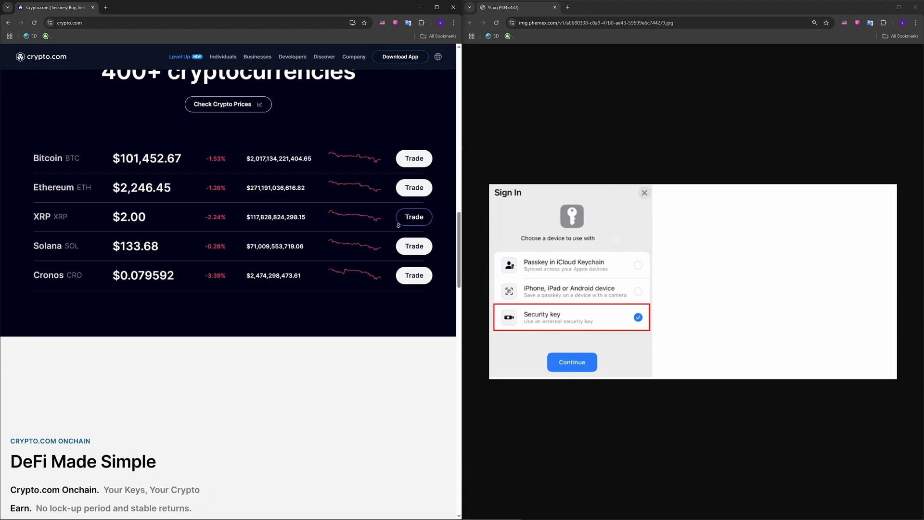
scroll(398, 225, "down", 1)
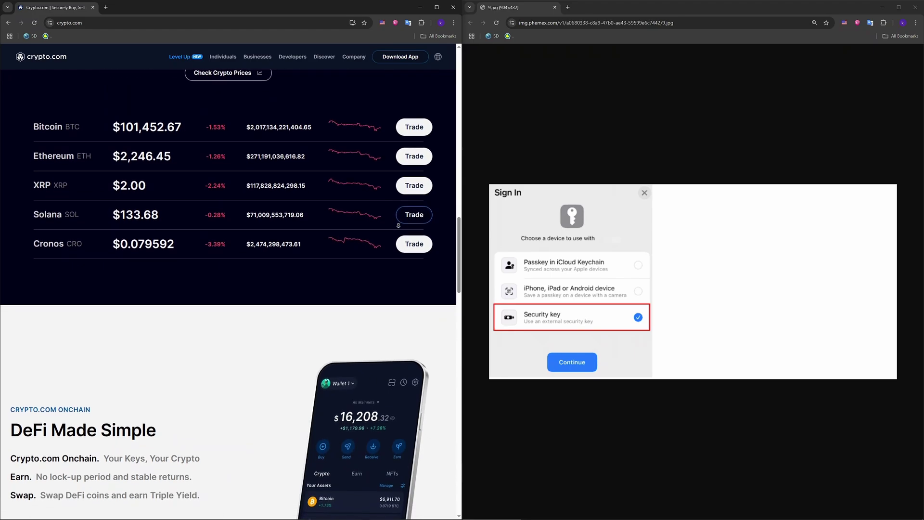
scroll(398, 225, "down", 1)
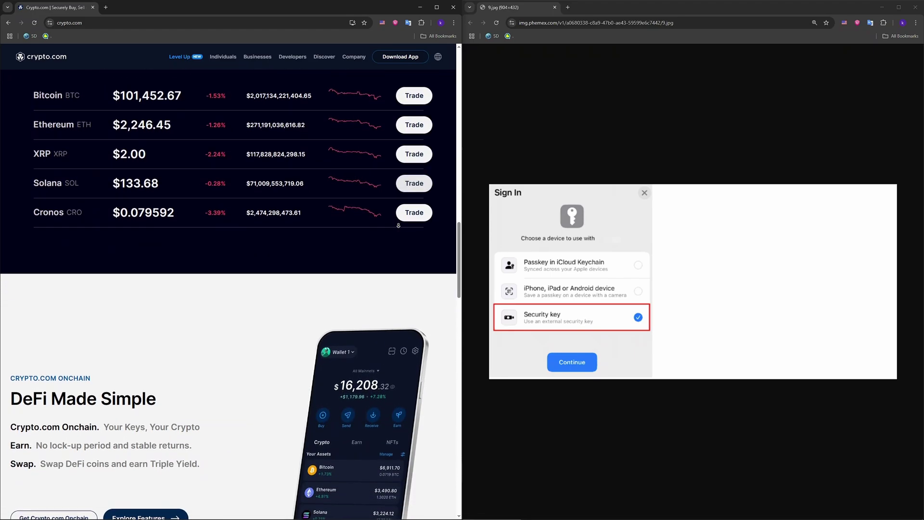
scroll(398, 225, "down", 1)
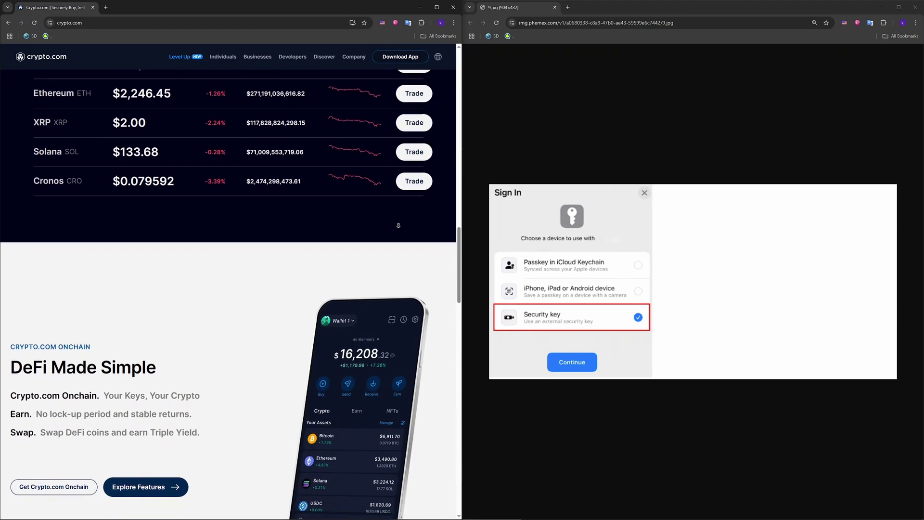
scroll(398, 225, "down", 1)
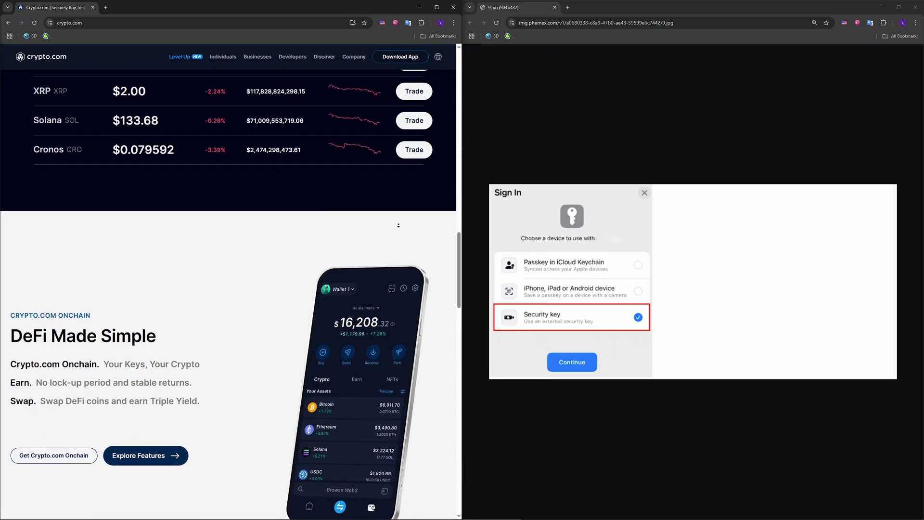
scroll(398, 225, "down", 1)
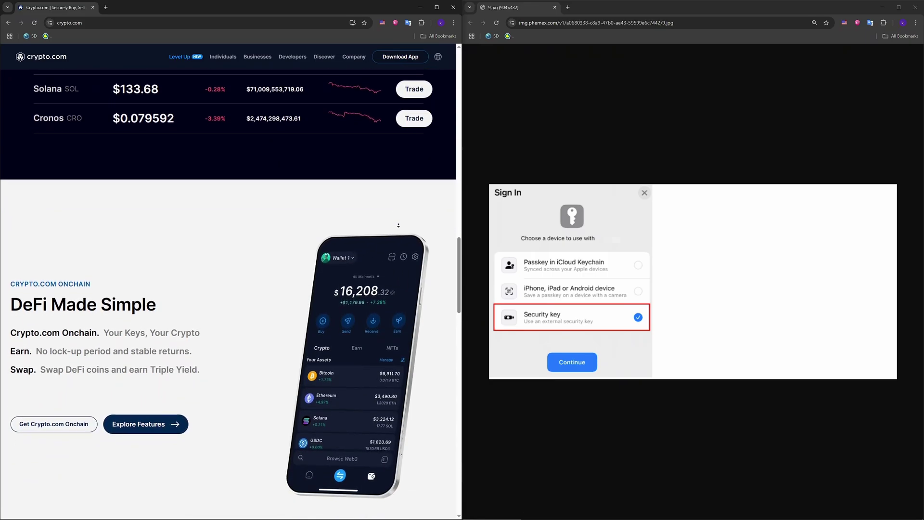
scroll(398, 226, "down", 1)
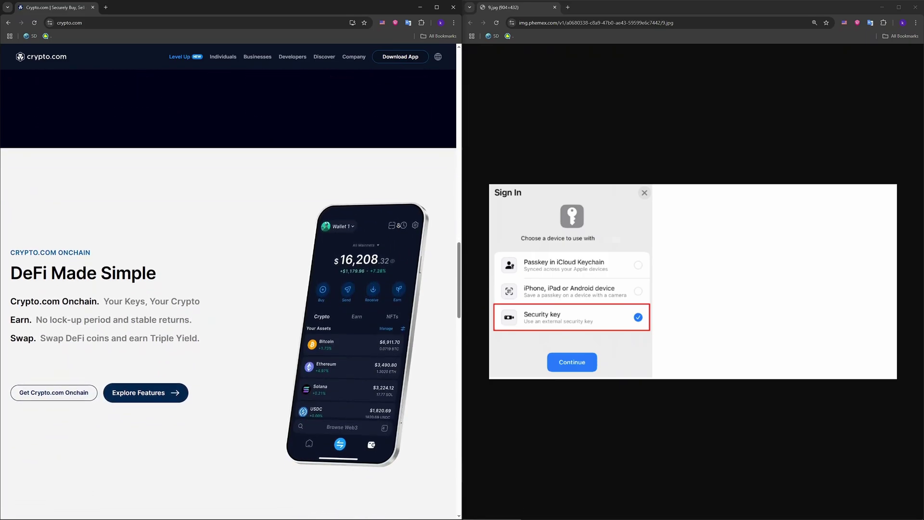
scroll(397, 226, "down", 1)
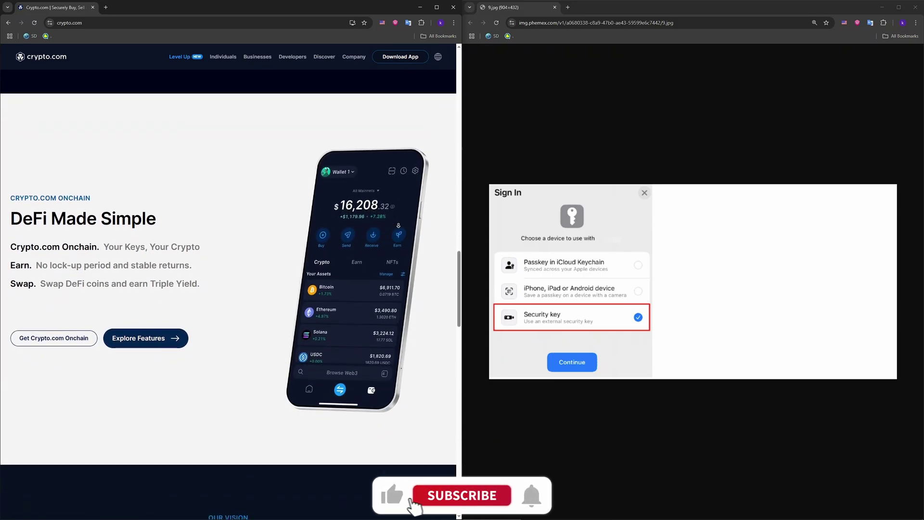
scroll(398, 225, "down", 1)
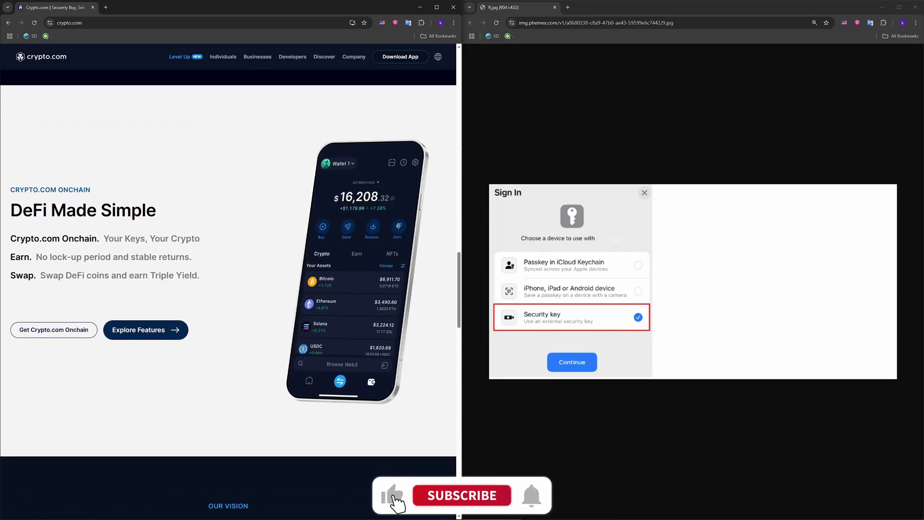
scroll(398, 225, "down", 1)
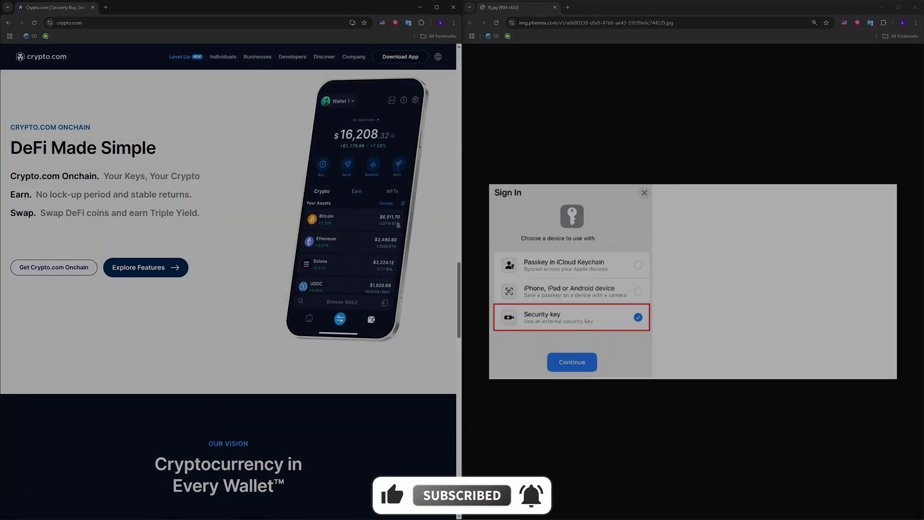